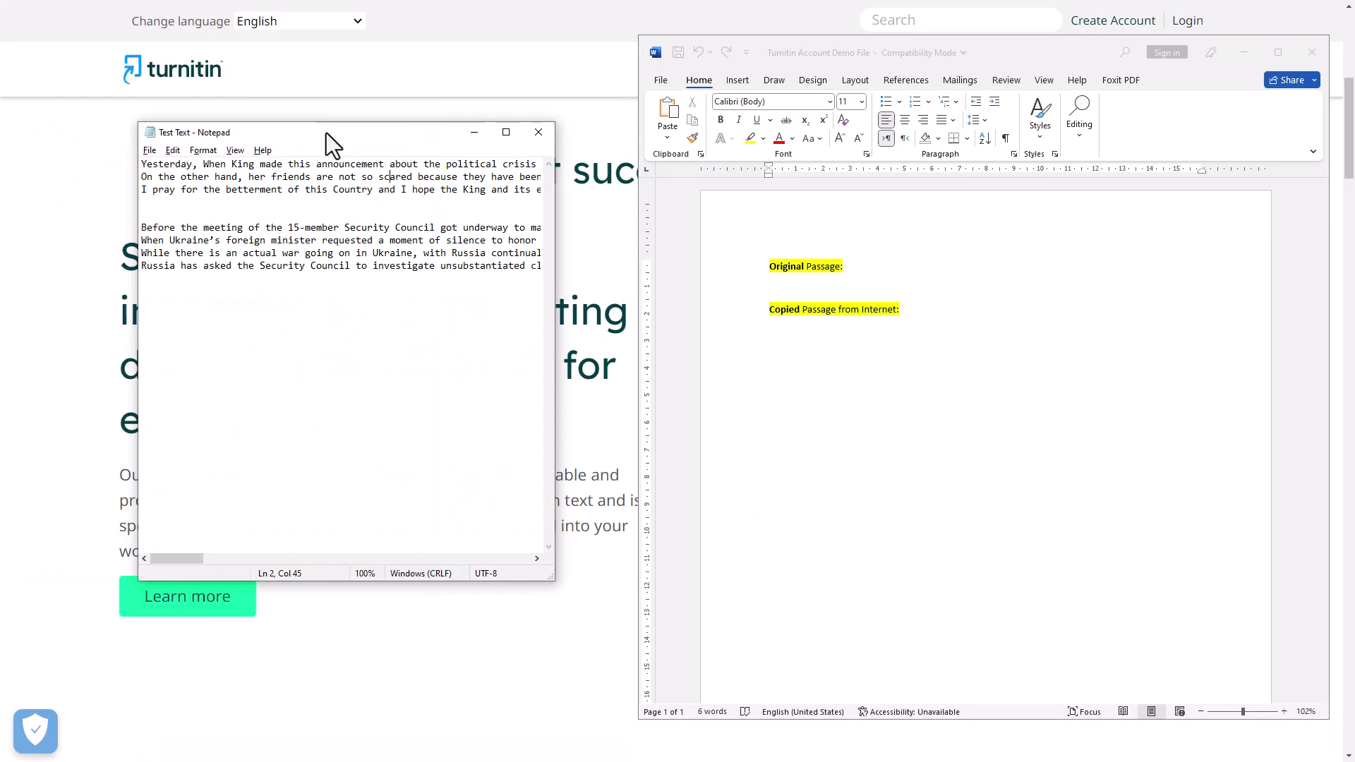
Paste the original and copied passages from Notepad under their Word headings, then close Word
{"action": "left_click_drag", "start_coordinate": [141, 164], "coordinate": [143, 278]}
{"action": "left_click", "coordinate": [787, 292]}
{"action": "type", "text": "Yesterday, When King made this announcement about the political crisis in the country, Mahi and its friends start feeling threating. Mahi develop a sense of loneliness. She never feels such feeling in her entire life. On the other hand, her friends are not so scared because they have been here since their births. Now the question is whether the Kings John declare an emergency in the entire country or he is still waiting for a magic. But in these political crisis magic happens once in hundred years and this is not the right time for magic to be happened. Many people in the country are leaving because they need stable and protective lives. In this country the life has been so hard due to biased and un anthemic policies. I pray for the betterment of this Country and I hope the King and its elite could bring peace and harmony in this country. I hope the Mahi and her friends to remain in this country as this crisis hit country needs people like them to get progress again."}
{"action": "left_click", "coordinate": [803, 540]}
{"action": "type", "text": "Before the meeting of the 15-member Security Council got underway to mark the war’s anniversary, Russia’s U.N. ambassador, Vassily Nebenzia, objected to the number of foreign ministers who were permitted to speak and to the fact that Ukraine’s representative would approach the microphone before the council members. When Ukraine’s foreign minister requested a moment of silence to honor the war’s victims, the Russian representative pointedly demanded another moment of silence for all of the victims, saying that “all lives are priceless,” prompting the audience to get to its feet a second time. For once, Russia’s ambassador didn’t need to bang a shoe to make a point. While there is an actual war going on in Ukraine, with Russia continually shelling Ukrainian cities and shelters, Russian diplomats are trying to short-circuit the world’s diplomatic fuse box. Russia has asked the Security Council to investigate unsubstantiated claims that the United States has operated weapons biolabs in Ukraine; invited an Orthodox Christian church official to tell the council that Moscow would not put up with “a malicious, Russophobic, anti-Christian dictatorship” on its borders; and requested a briefing by Roger Waters, once the frontman for Pink Floyd, who told the council that the Russian invasion of Ukraine was not unprovoked."}
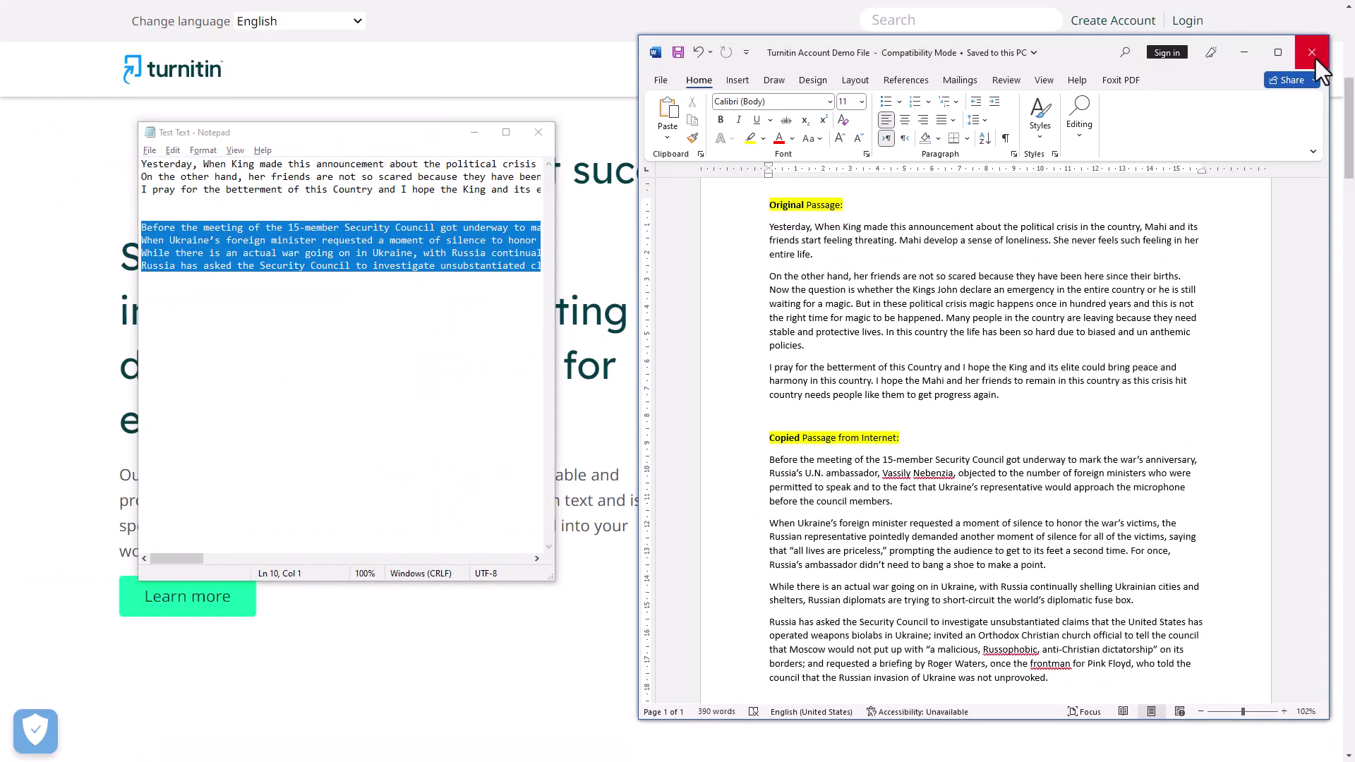
{"action": "left_click", "coordinate": [1312, 53]}
Close Notepad, log in to Turnitin, and open the Ls class under Tulane University
{"action": "left_click", "coordinate": [539, 133]}
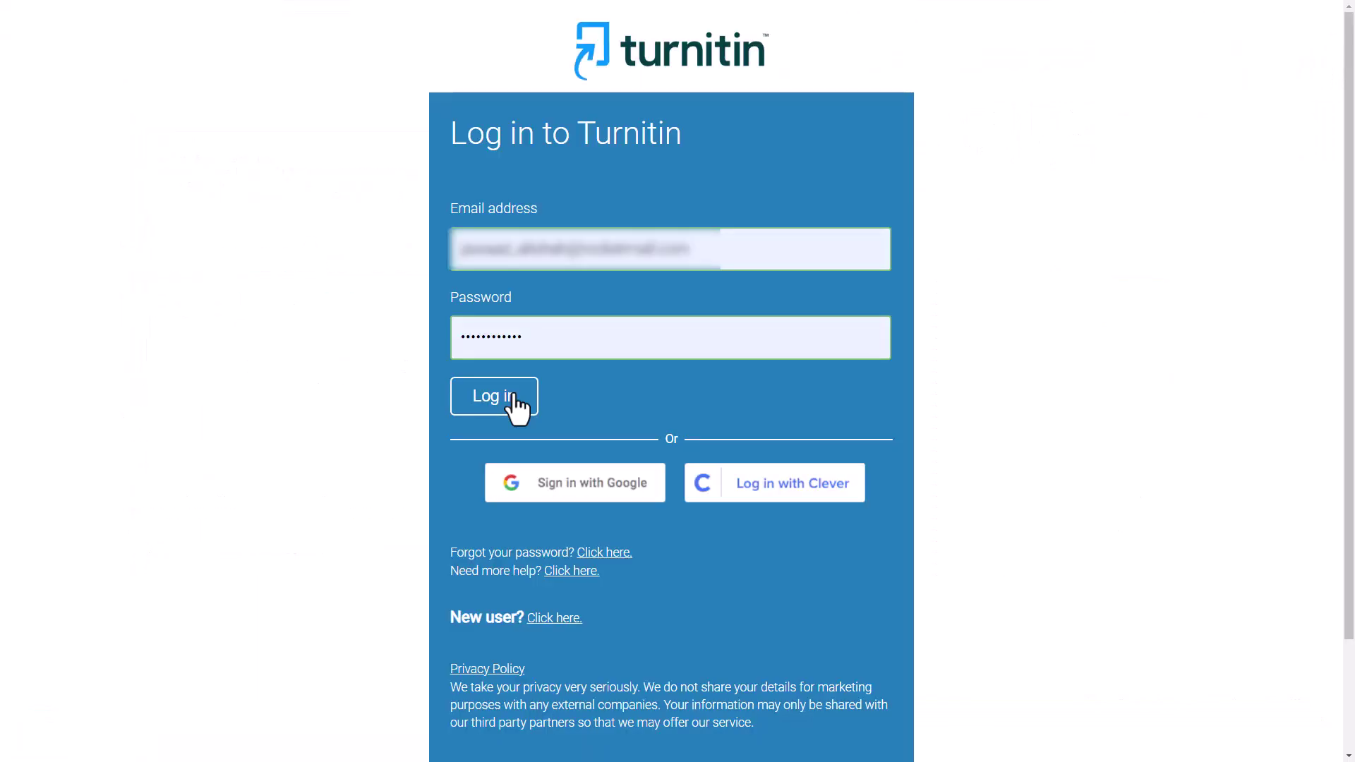
{"action": "left_click", "coordinate": [514, 393]}
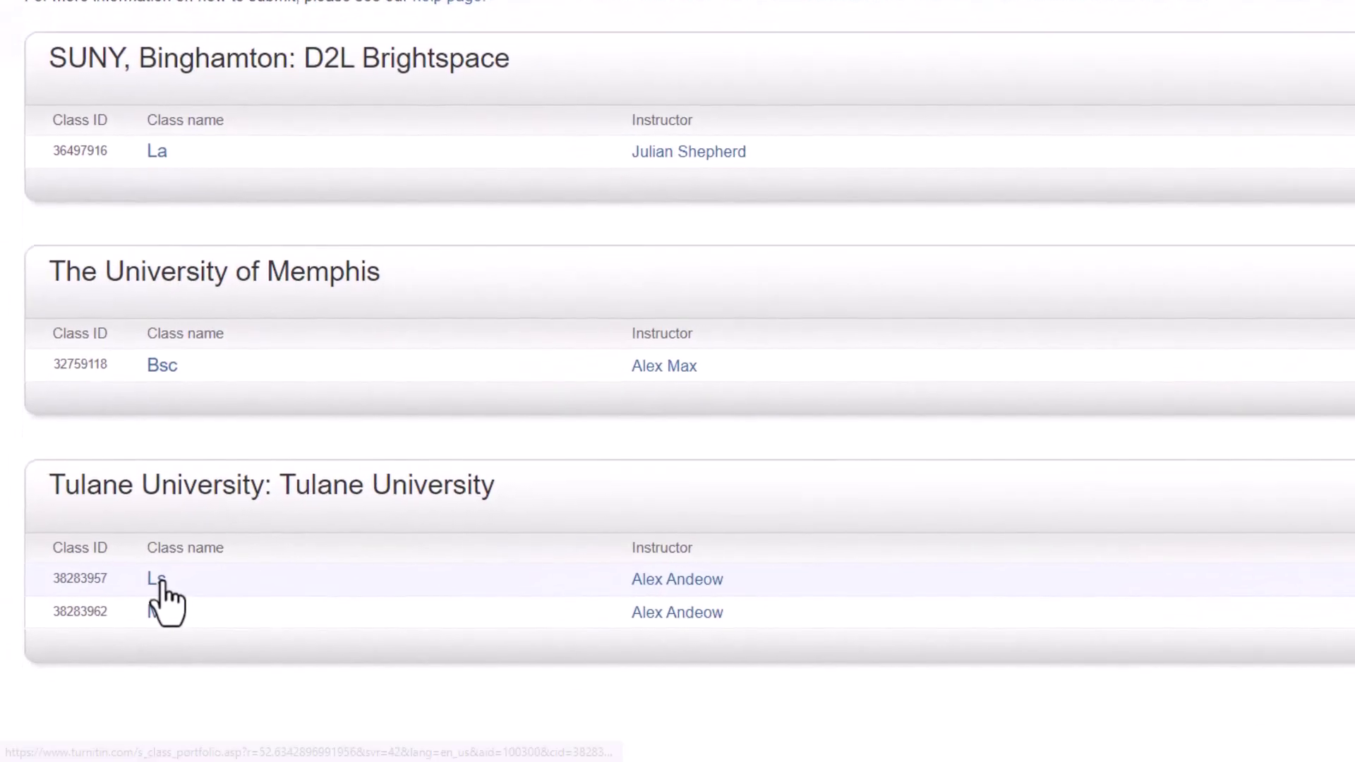
{"action": "left_click", "coordinate": [156, 579]}
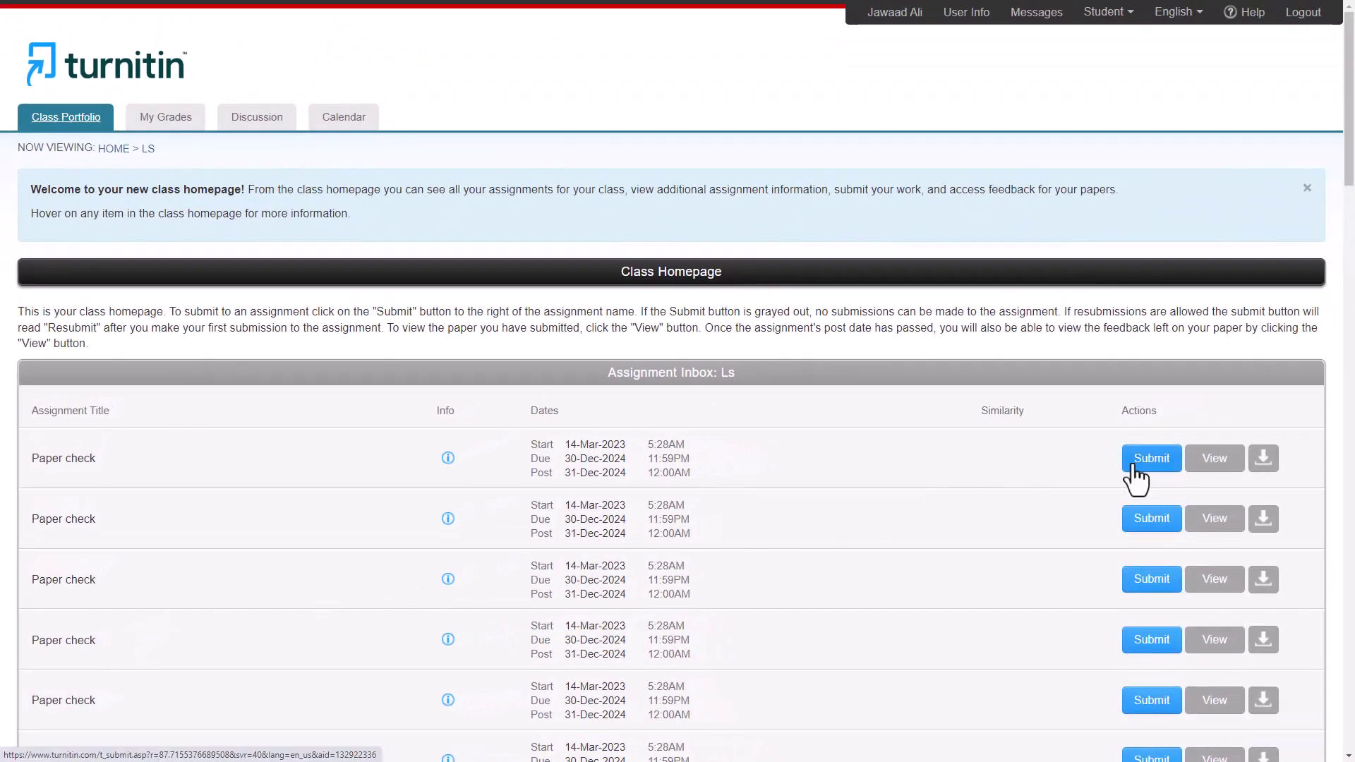
Start the first Paper check submission titled 'Turitin's Account Checking File' and attach the demo file
{"action": "left_click", "coordinate": [1135, 472]}
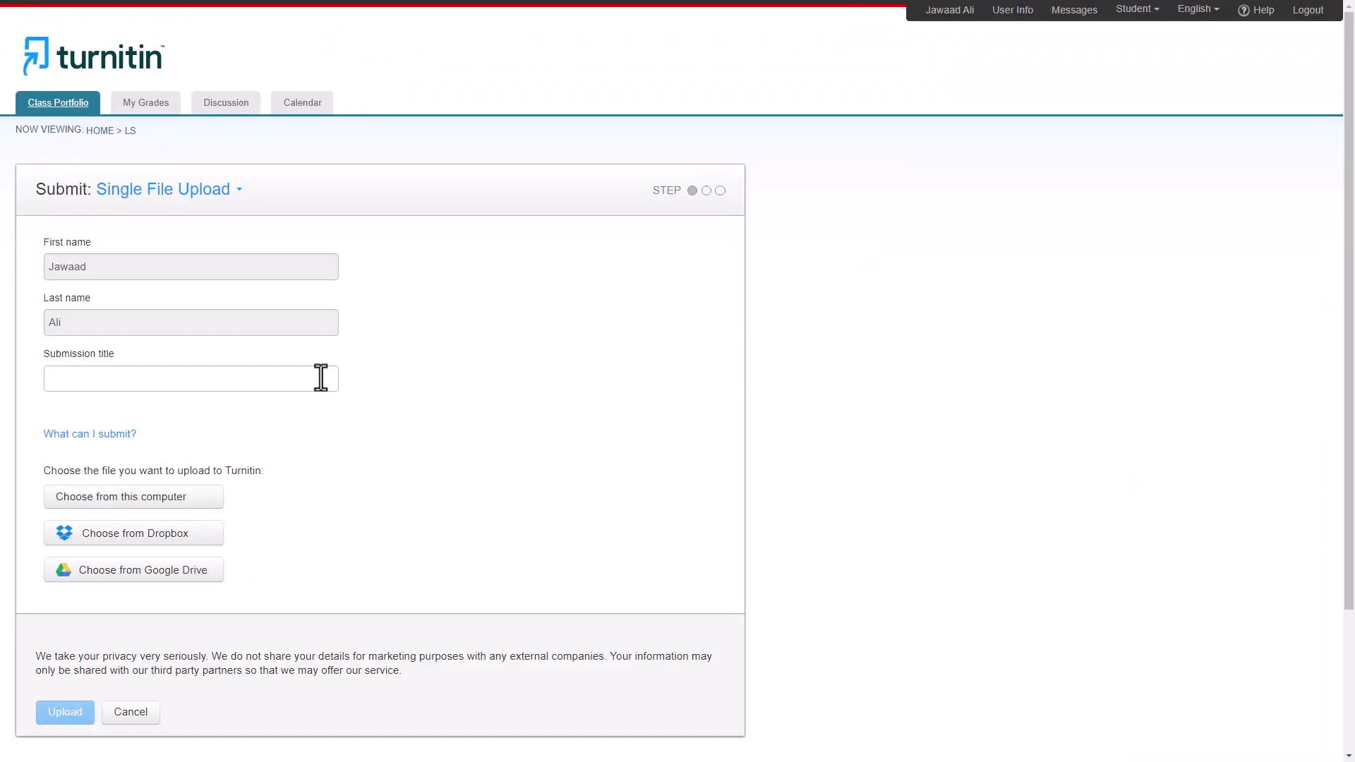
{"action": "left_click", "coordinate": [321, 379]}
{"action": "type", "text": "Turitin's Account Checking File"}
{"action": "left_click", "coordinate": [379, 426]}
{"action": "left_click", "coordinate": [197, 517]}
{"action": "left_click", "coordinate": [208, 120]}
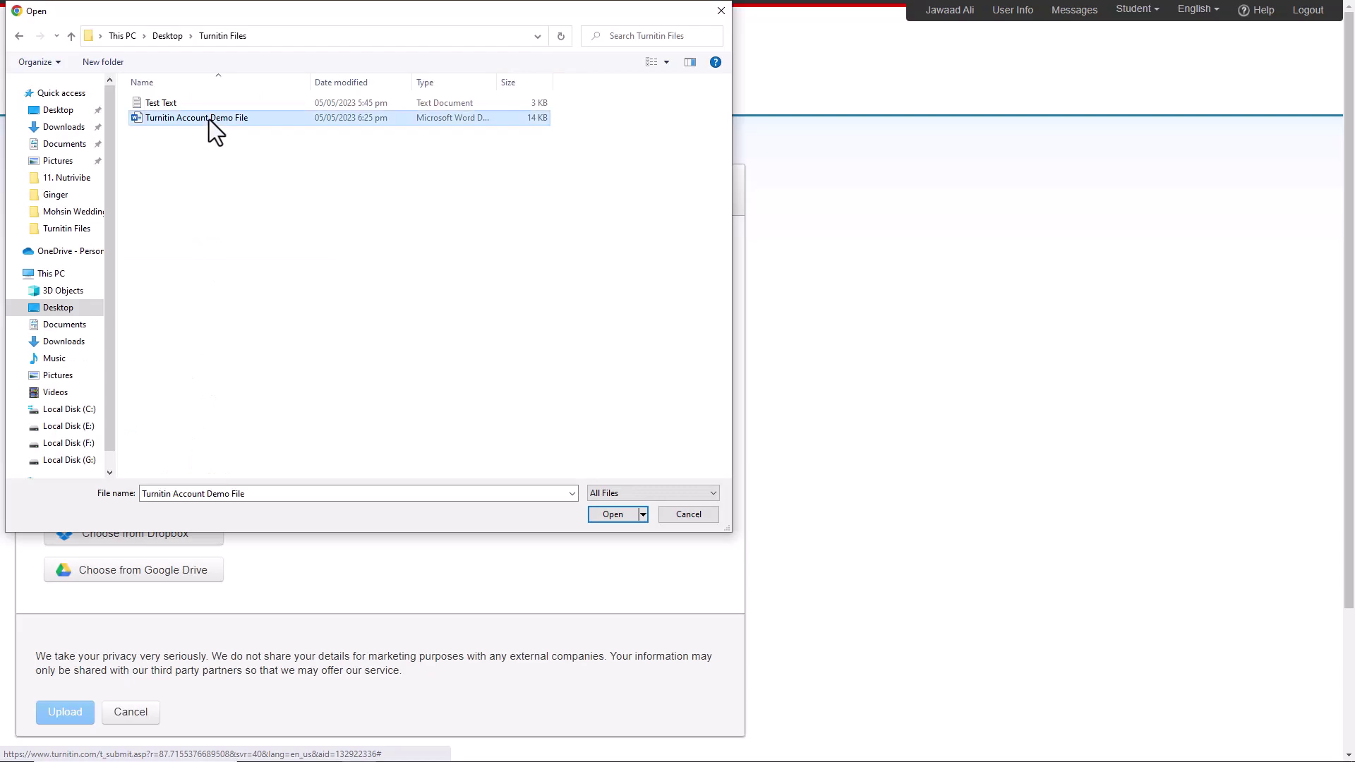
{"action": "left_click", "coordinate": [602, 514]}
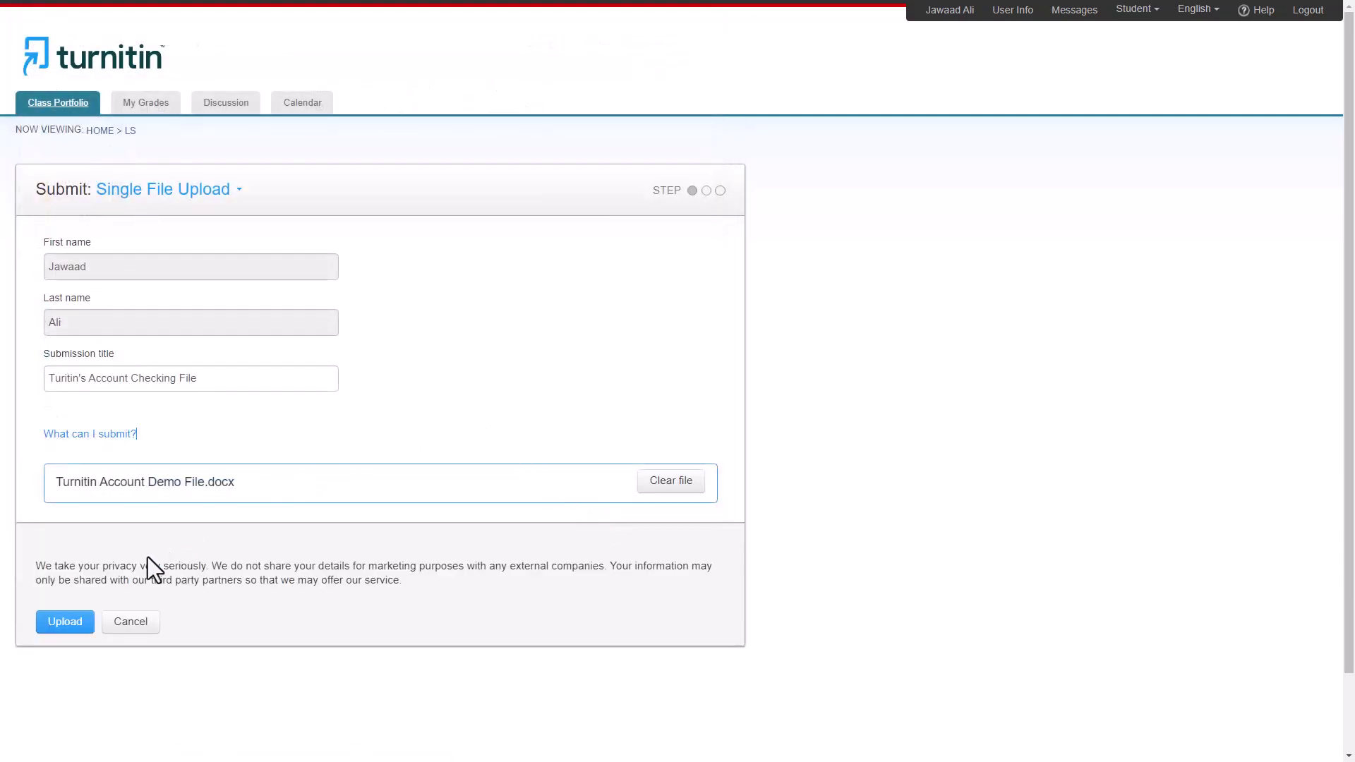
Upload and confirm the demo file, then return to the assignment list
{"action": "left_click", "coordinate": [72, 625]}
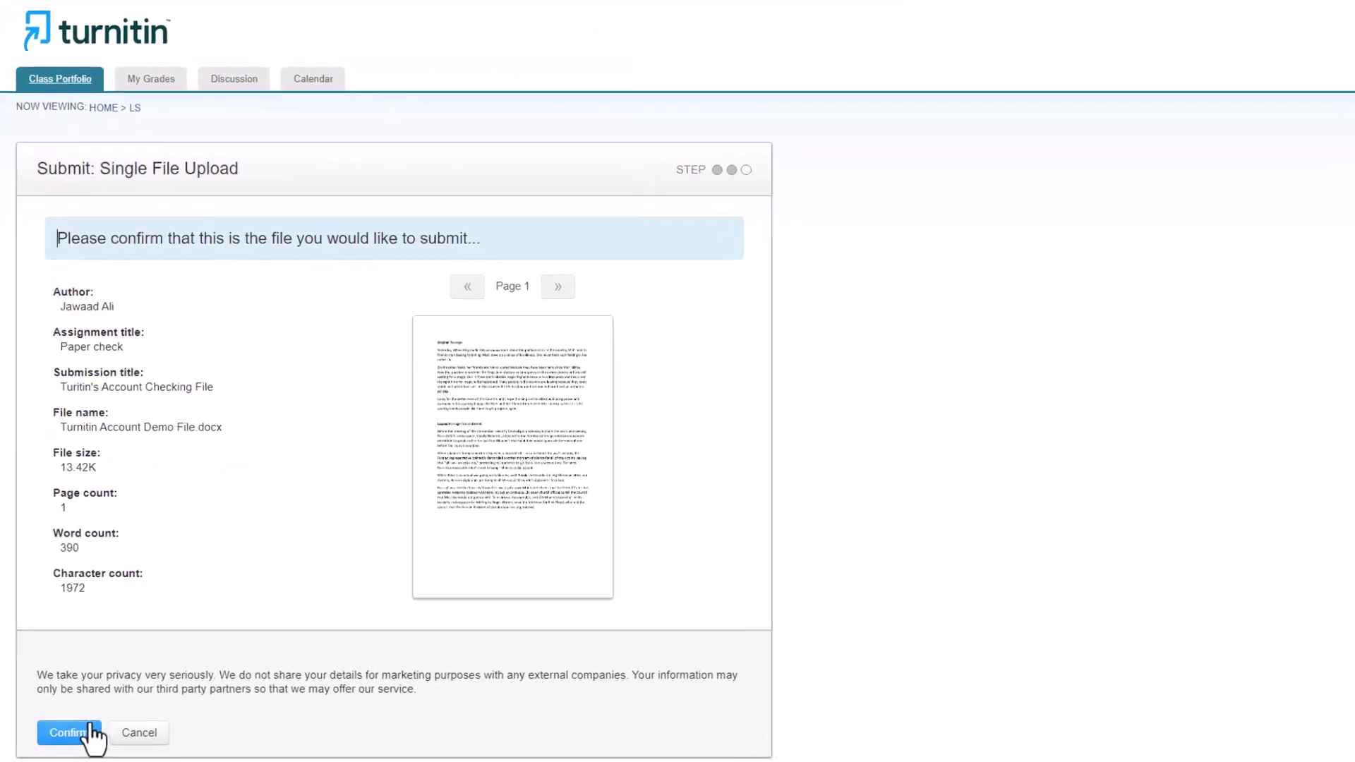
{"action": "left_click", "coordinate": [72, 734]}
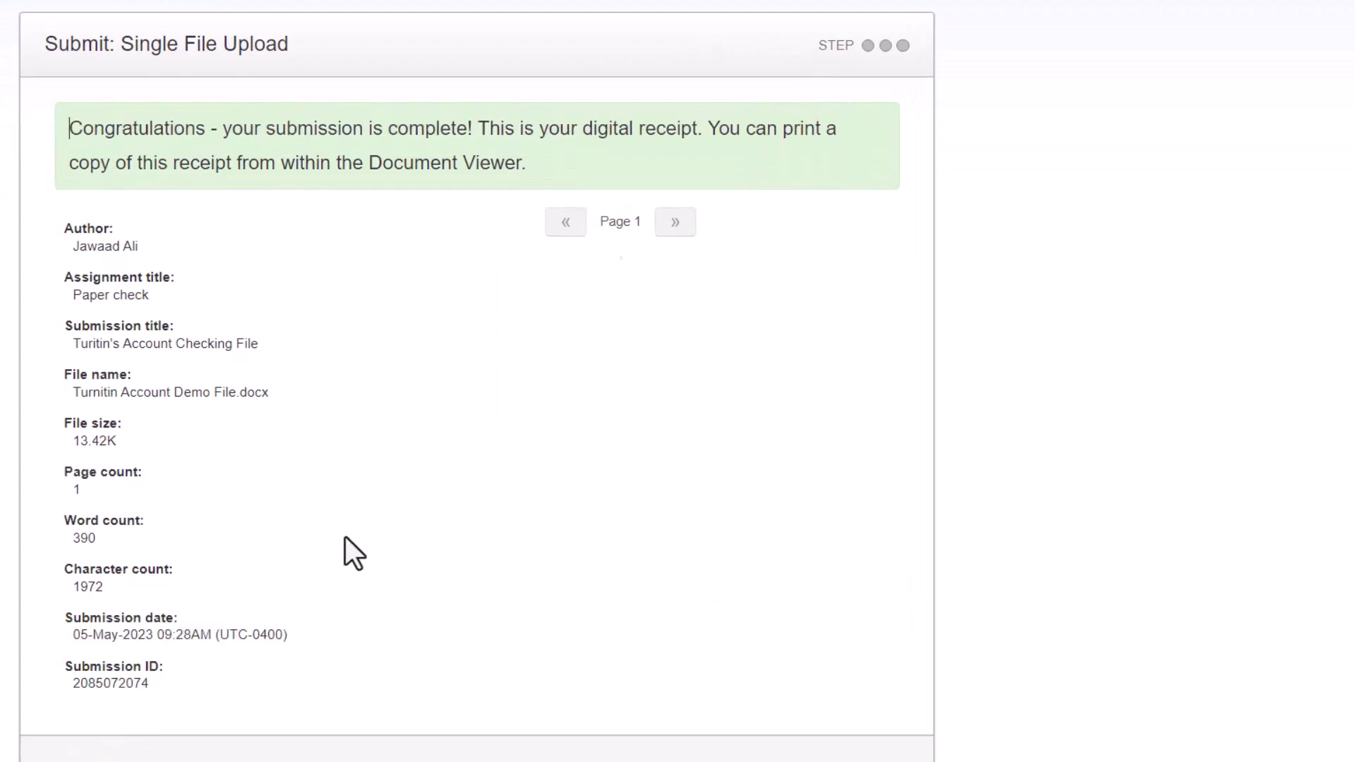
{"action": "scroll", "coordinate": [346, 537], "scroll_direction": "down", "scroll_amount": 2}
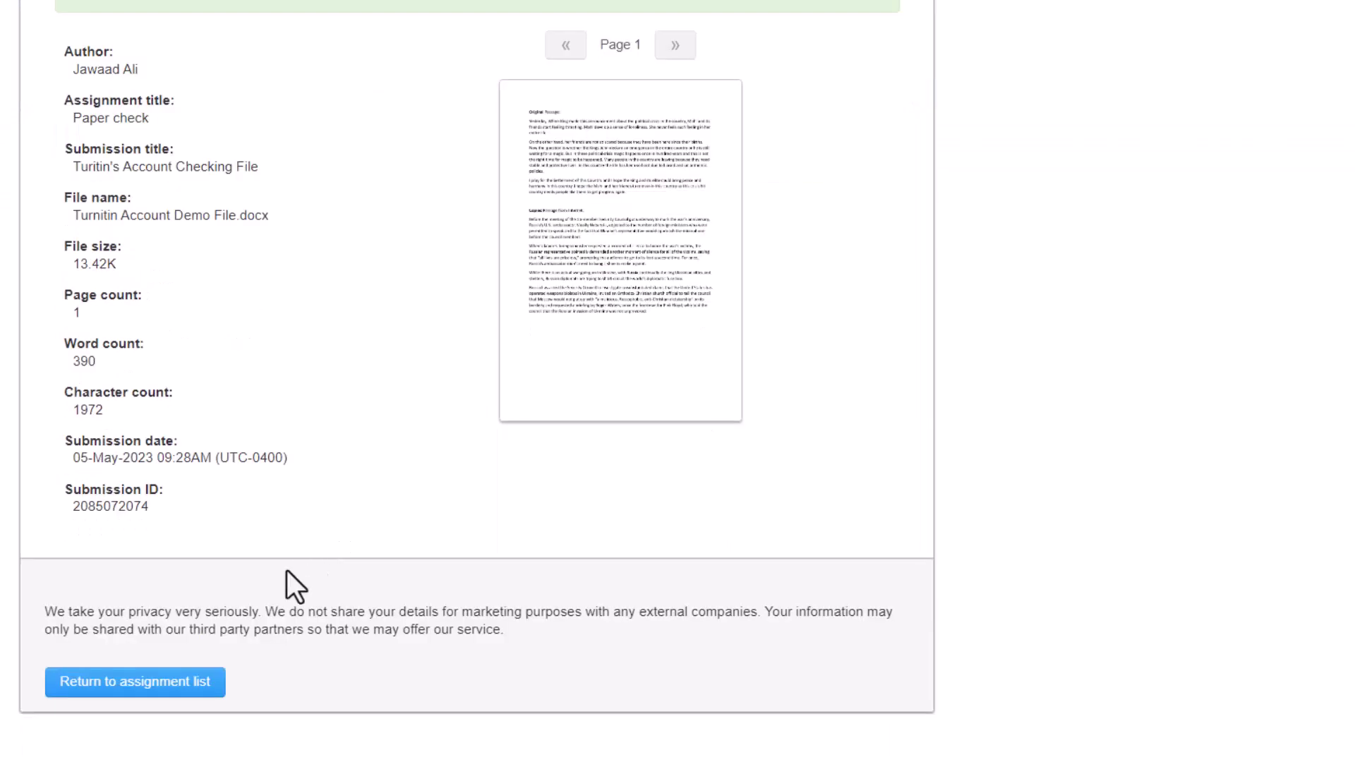
{"action": "left_click", "coordinate": [209, 682]}
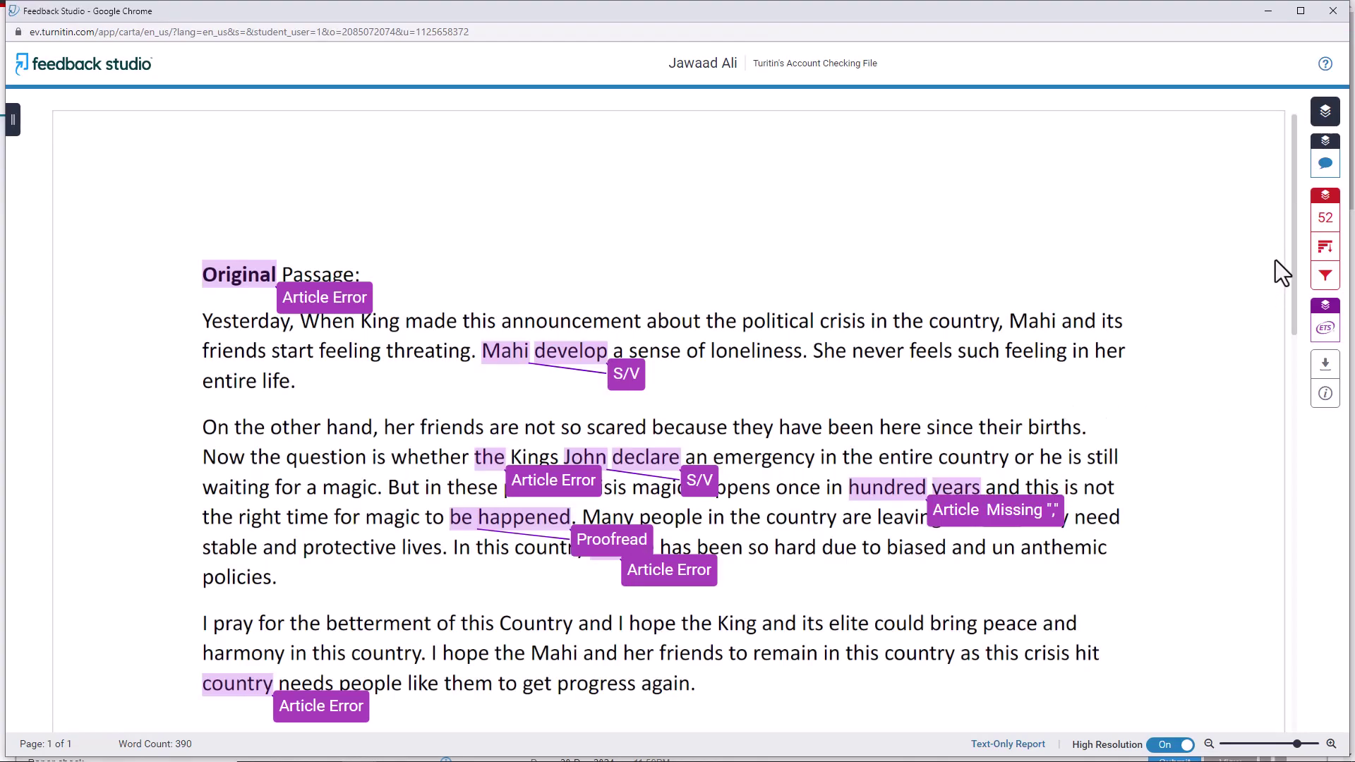
{"action": "left_click_drag", "start_coordinate": [1294, 230], "coordinate": [1268, 443]}
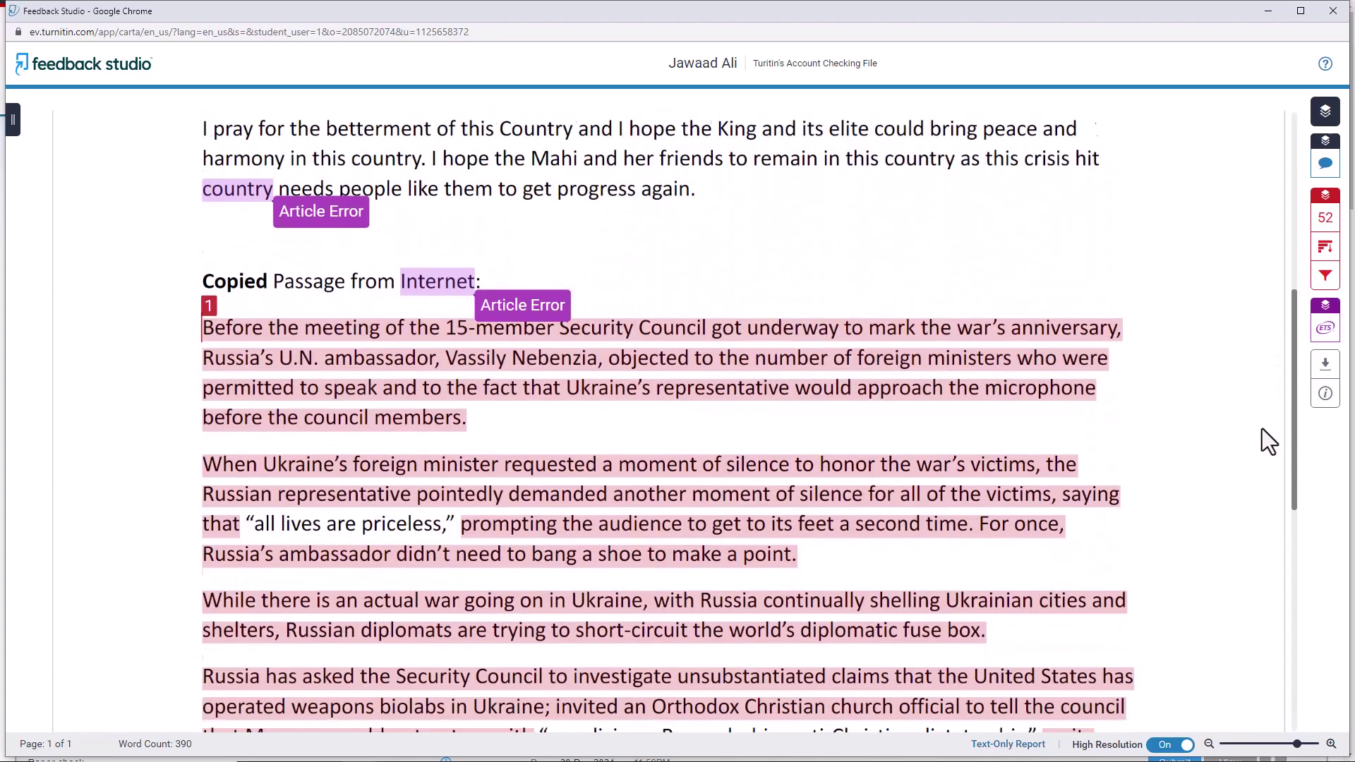
{"action": "scroll", "coordinate": [1269, 443], "scroll_direction": "down", "scroll_amount": 1}
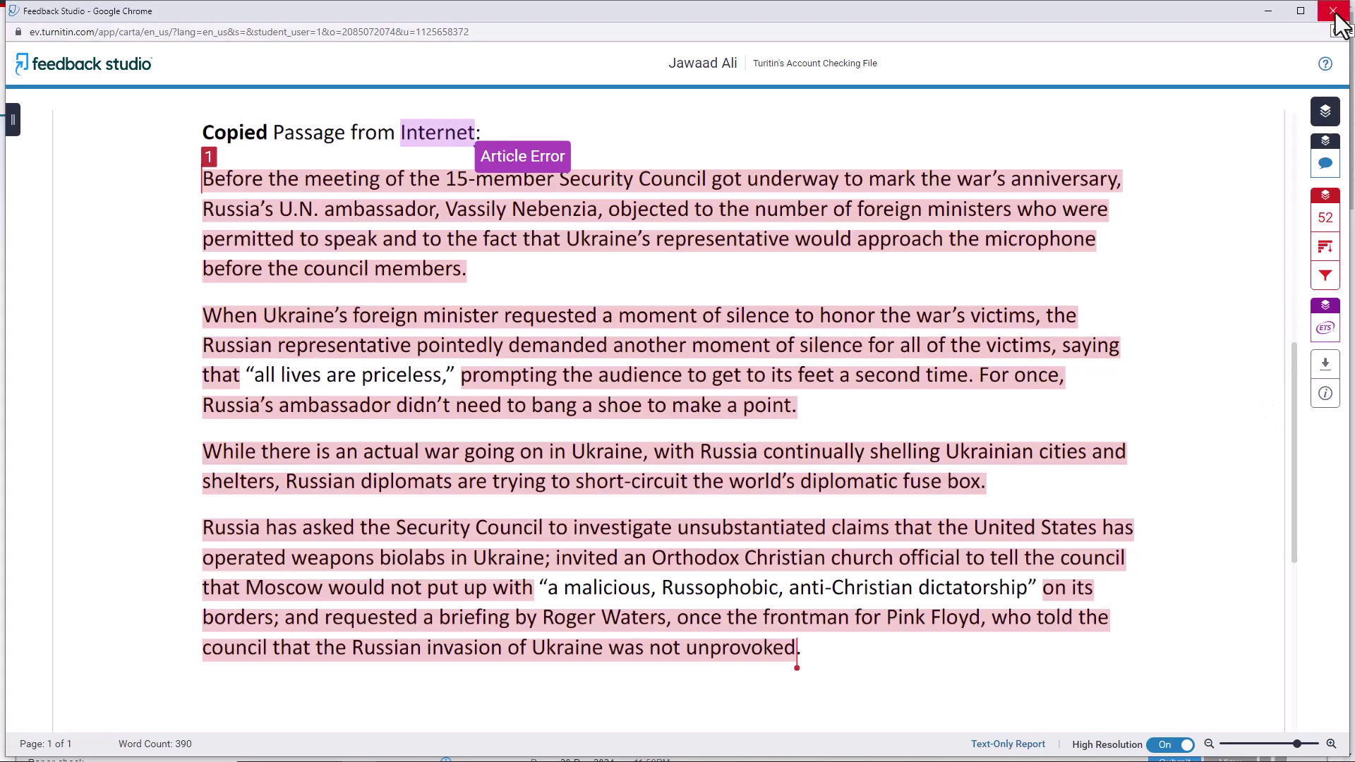
Close the Feedback Studio similarity report window
{"action": "left_click", "coordinate": [1335, 15]}
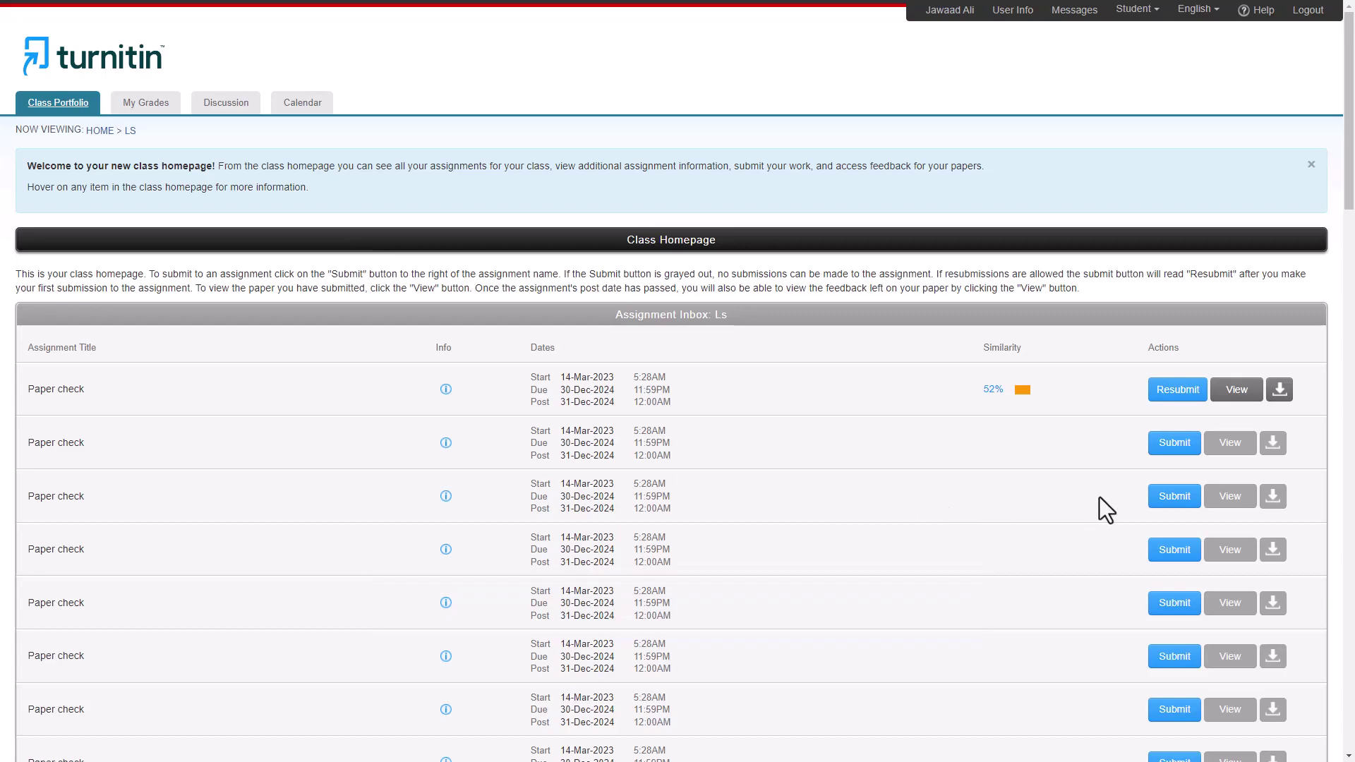
Submit the same demo file to the second Paper check and return to the assignment list
{"action": "left_click", "coordinate": [1177, 449]}
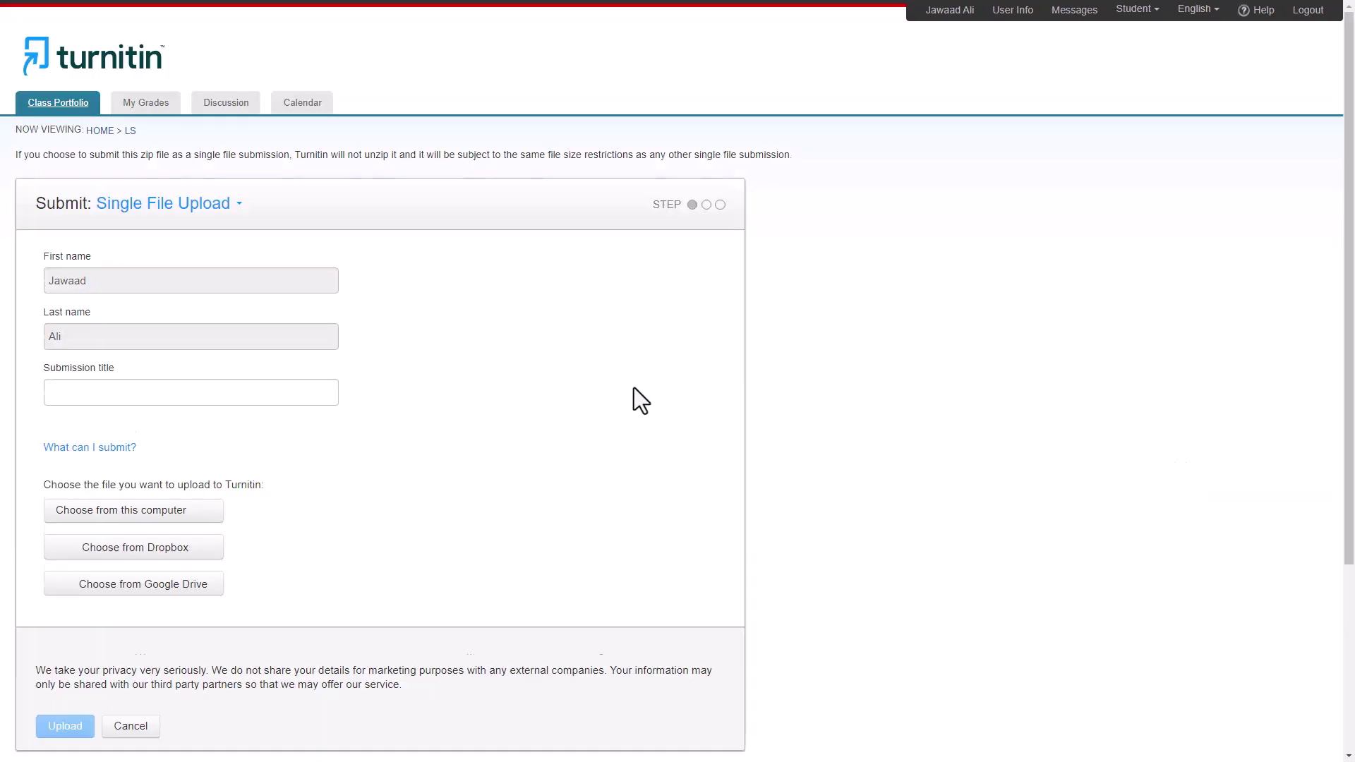
{"action": "left_click", "coordinate": [281, 378]}
{"action": "type", "text": "Turitin's Account Checking File"}
{"action": "left_click", "coordinate": [65, 622]}
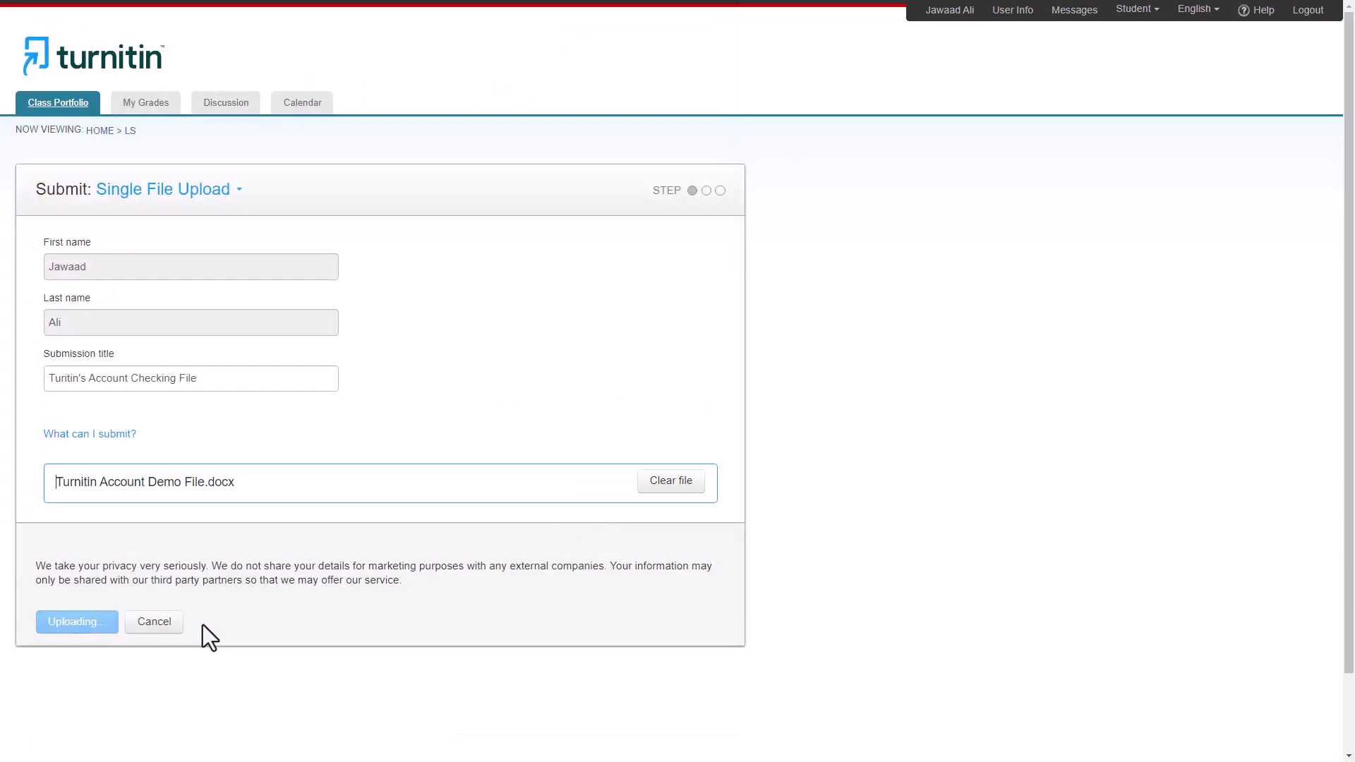
{"action": "left_click", "coordinate": [67, 734]}
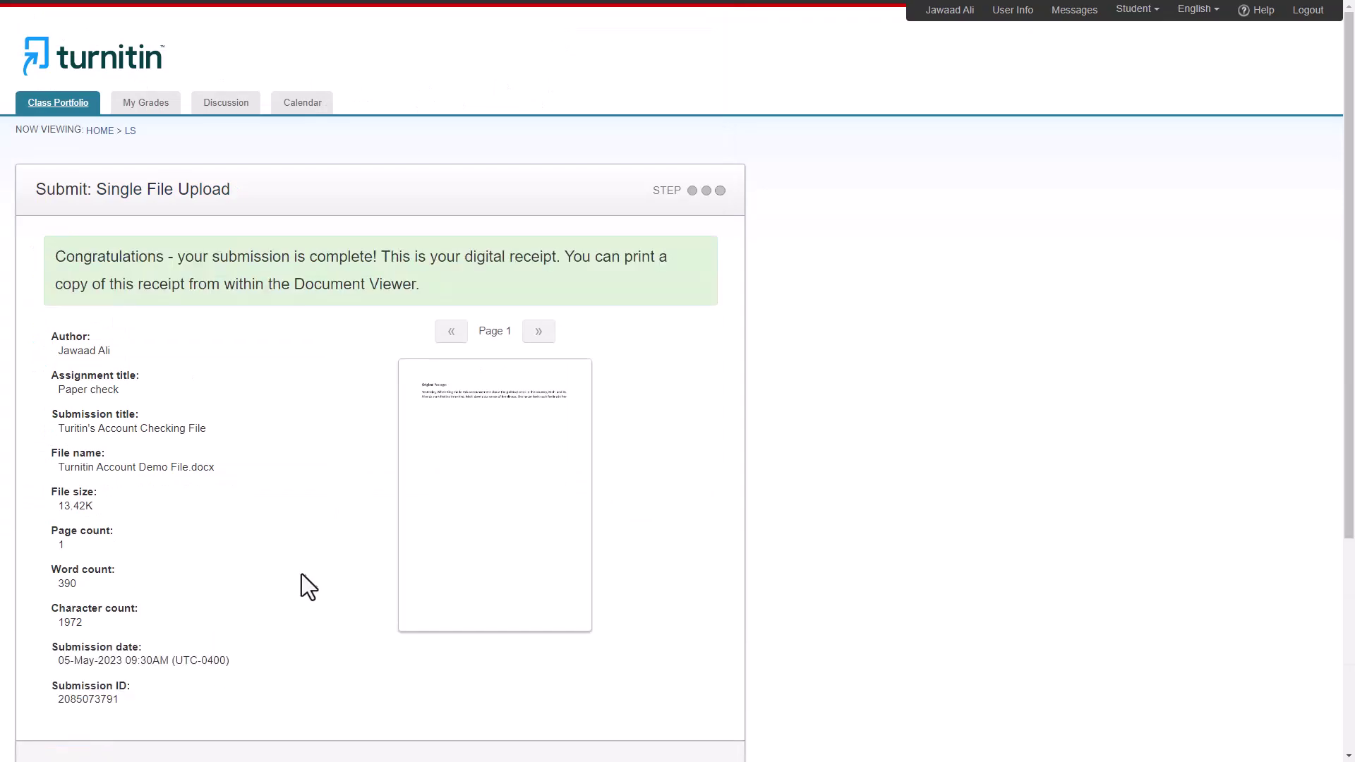
{"action": "left_click", "coordinate": [198, 599]}
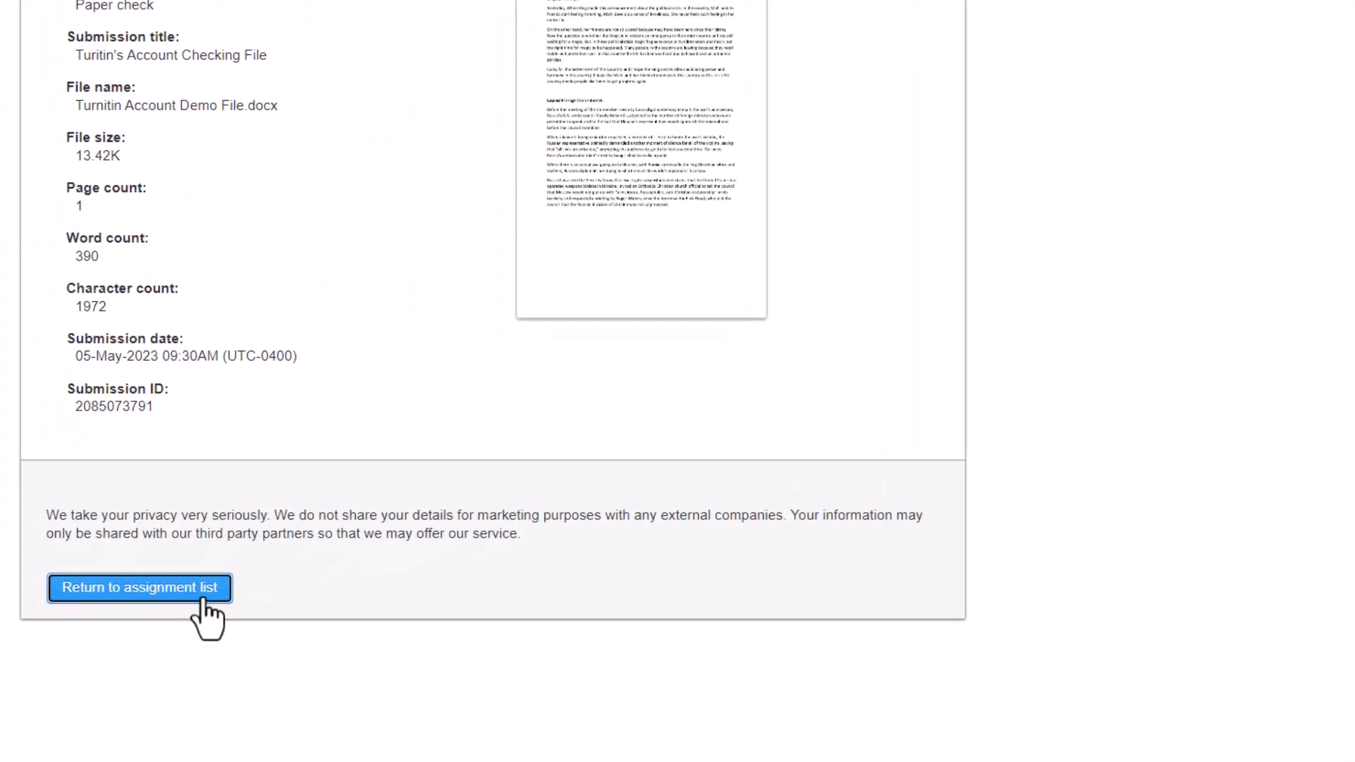